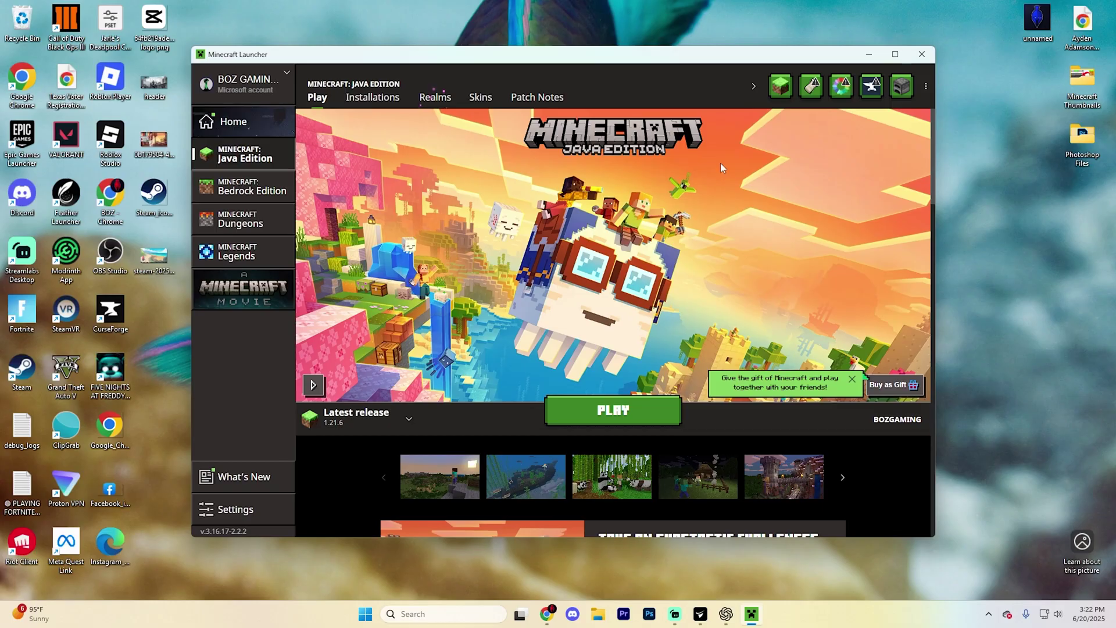
click(921, 56)
key(alt+Tab)
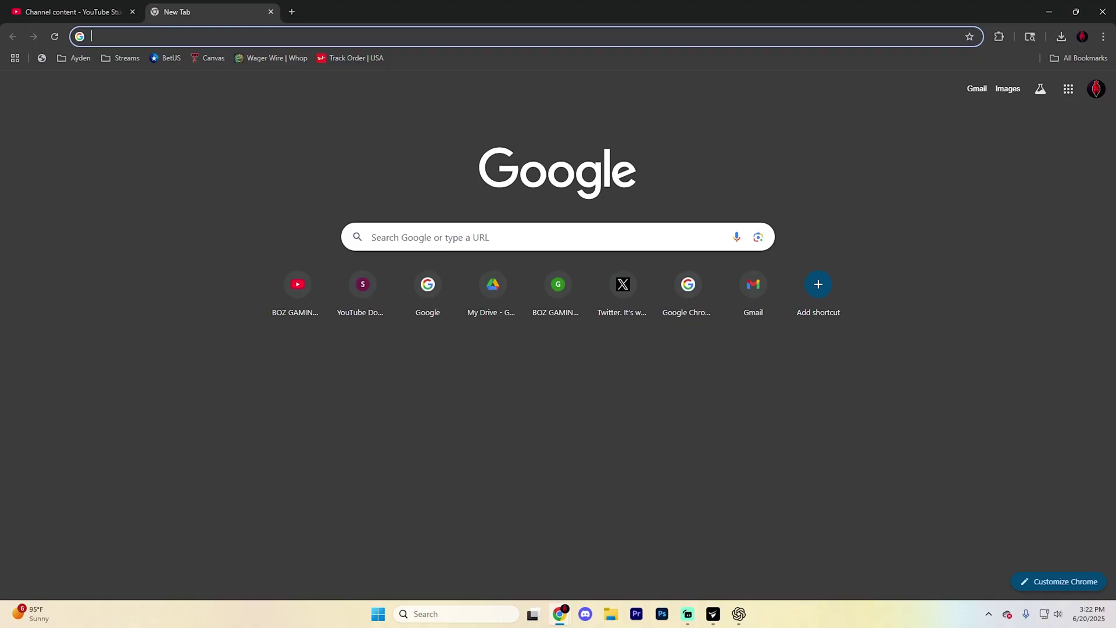
text(Zer's Mini Map Minecraft)
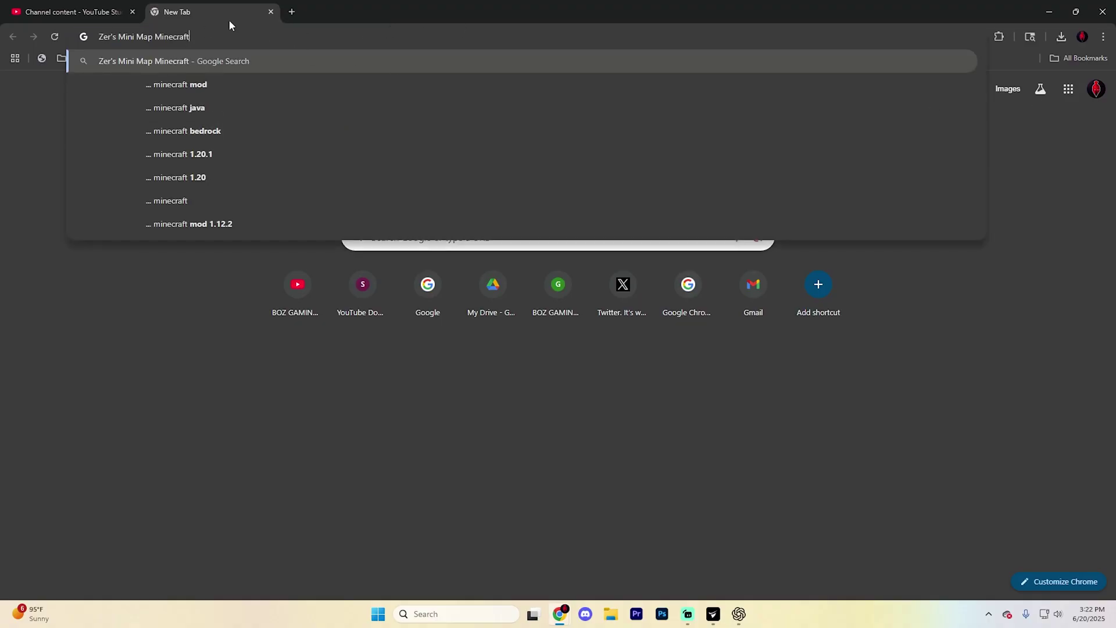
key(Return)
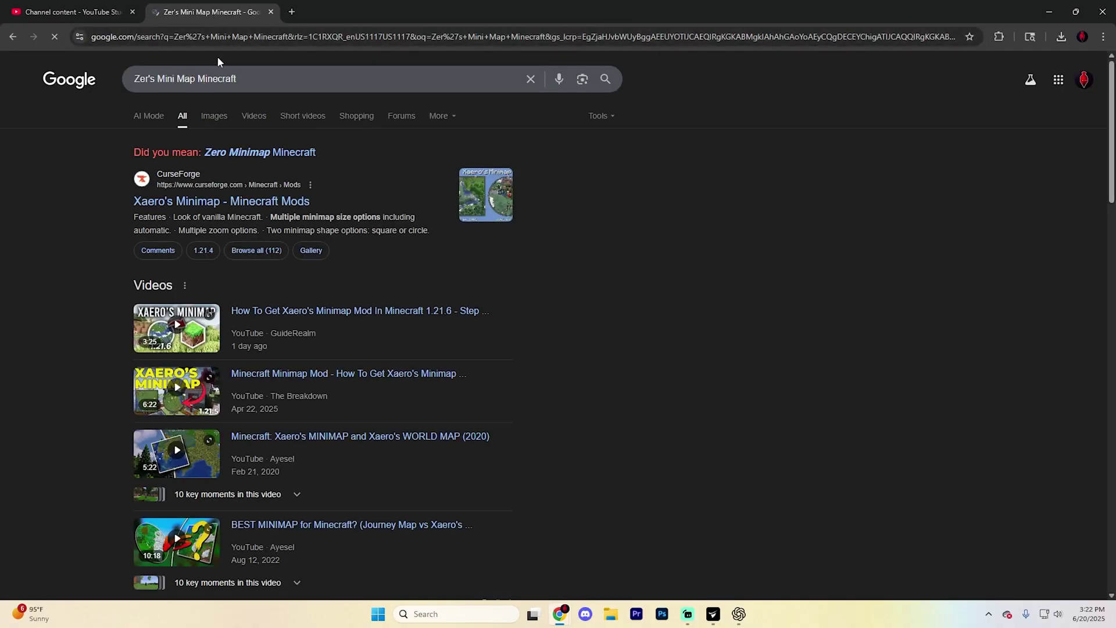
drag(156, 81, 121, 75)
click(229, 202)
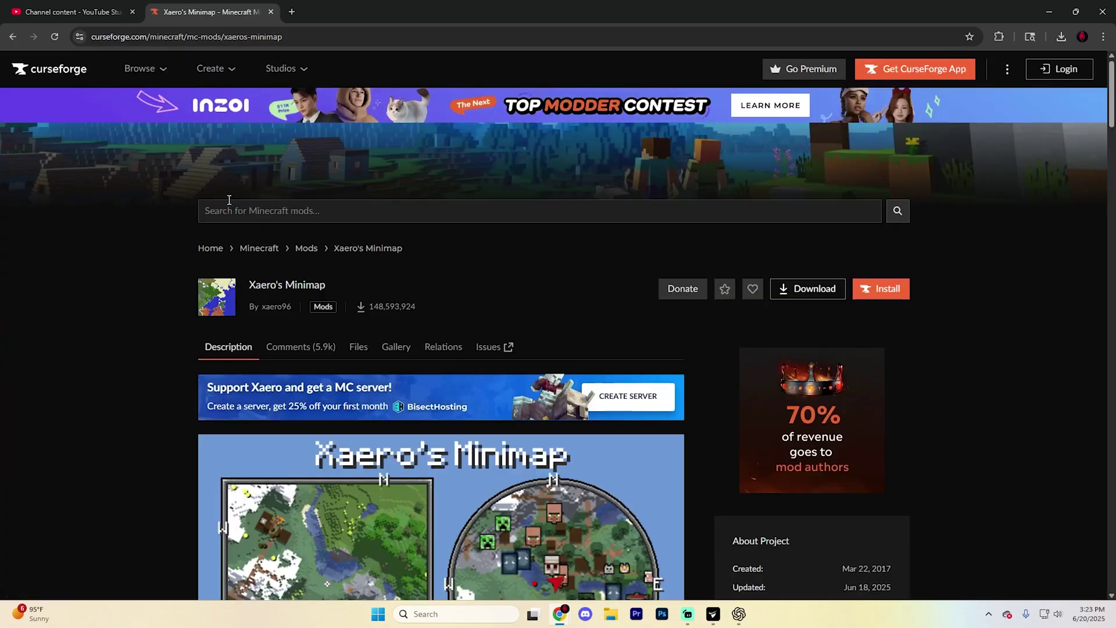
Step: Download the v25.2.7 for Fabric 1.21.6 file from the Xaero's Minimap file list
scroll(553, 284, down, 2)
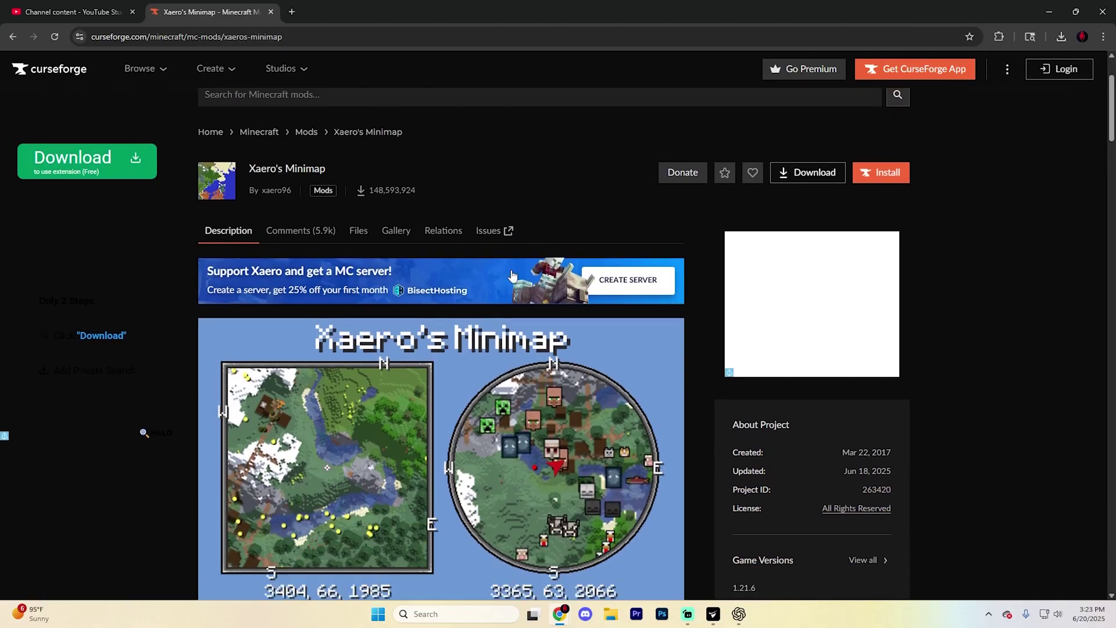
click(353, 232)
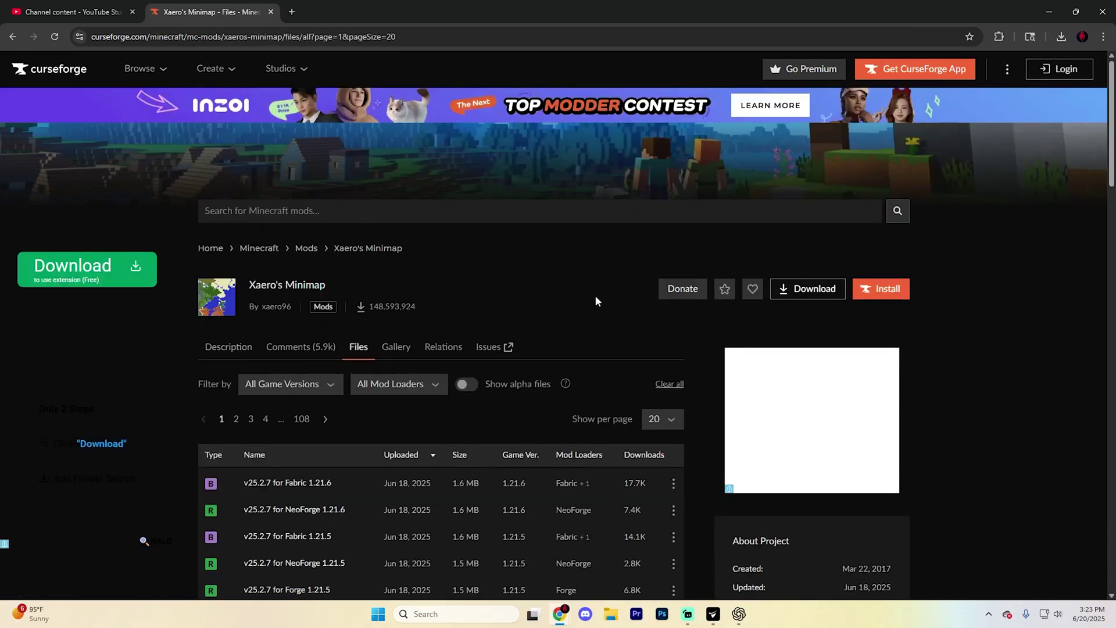
scroll(552, 245, down, 3)
scroll(581, 137, down, 1)
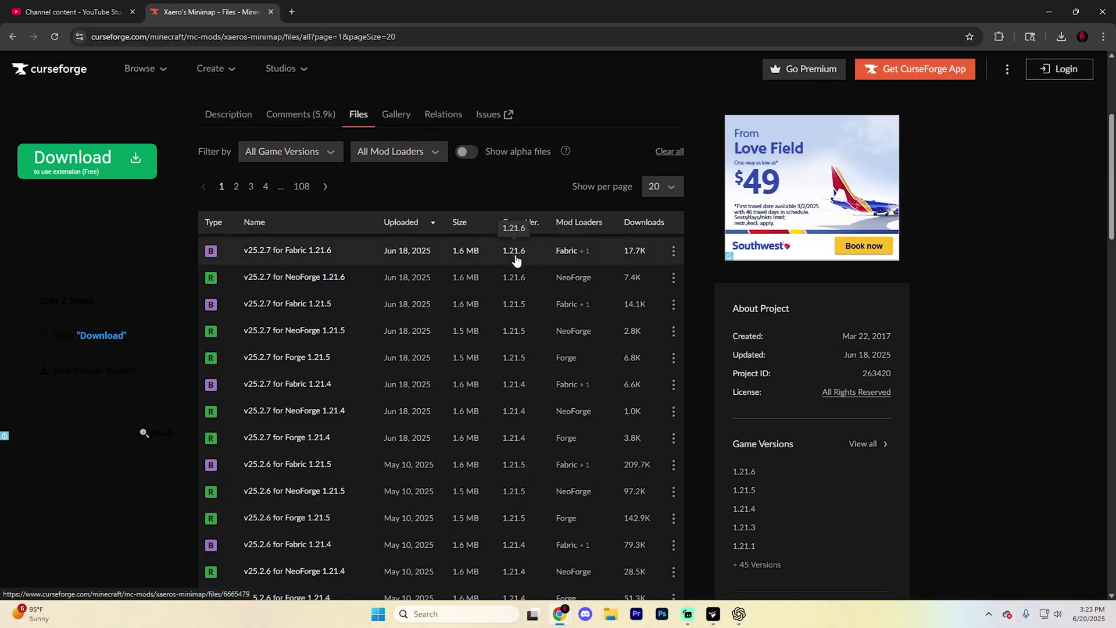
click(673, 252)
click(702, 303)
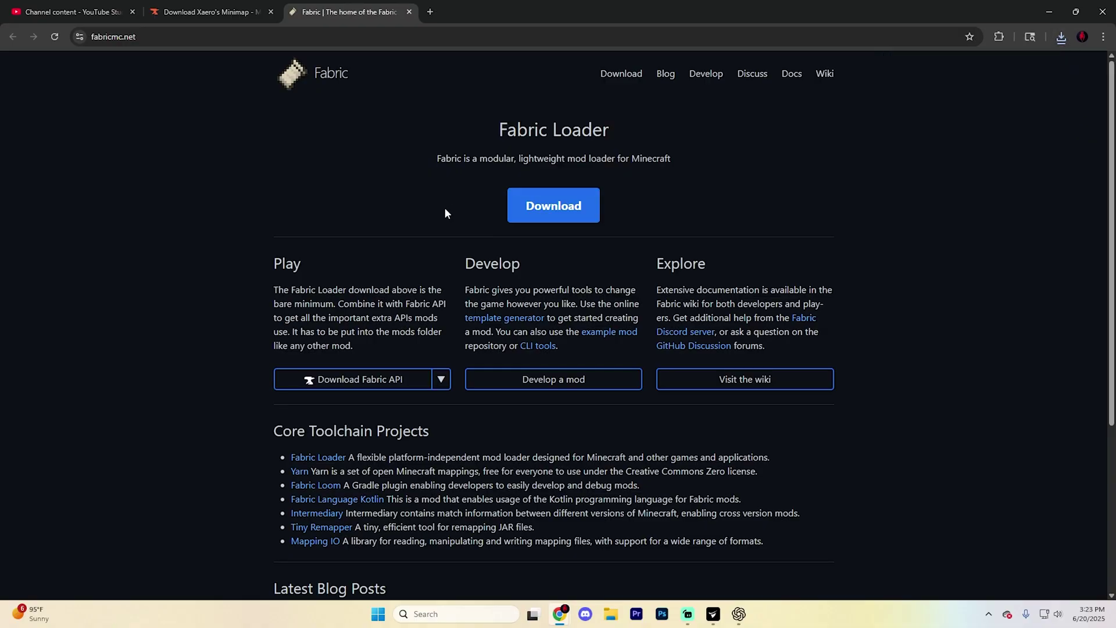
Step: Open Fabric's installer download page from the Fabric home page, and follow its link to the Fabric API mod page
scroll(497, 199, down, 2)
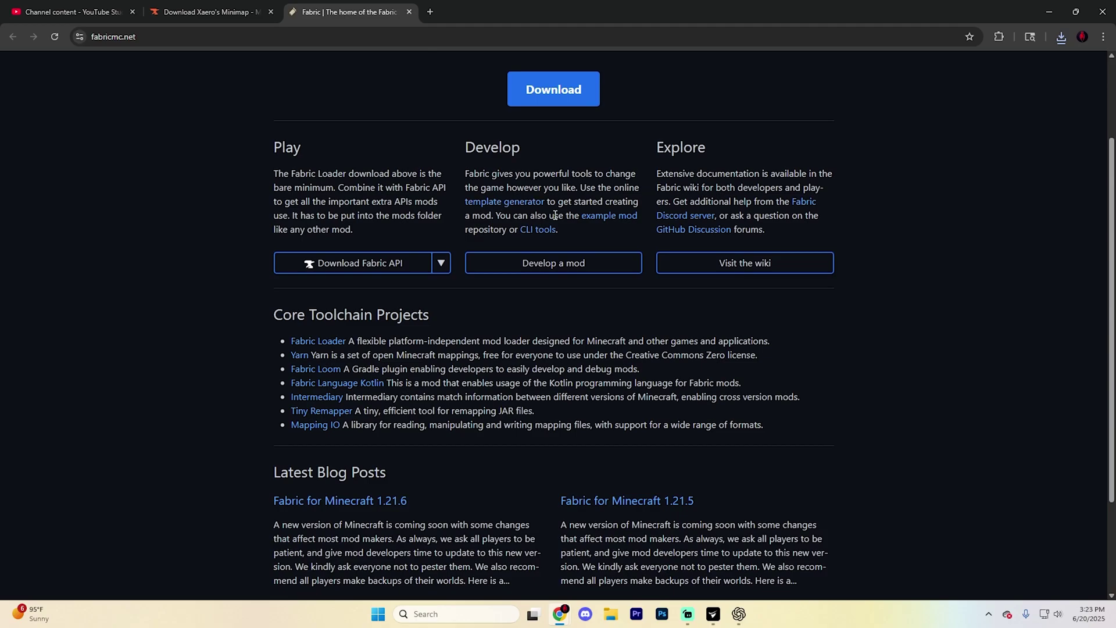
click(539, 90)
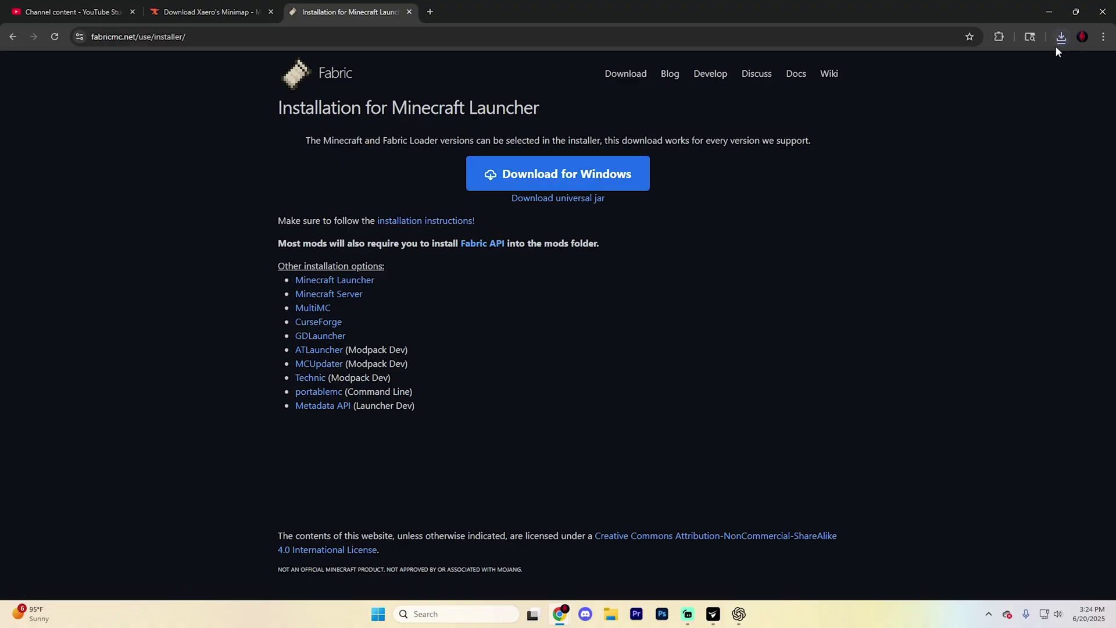
click(483, 243)
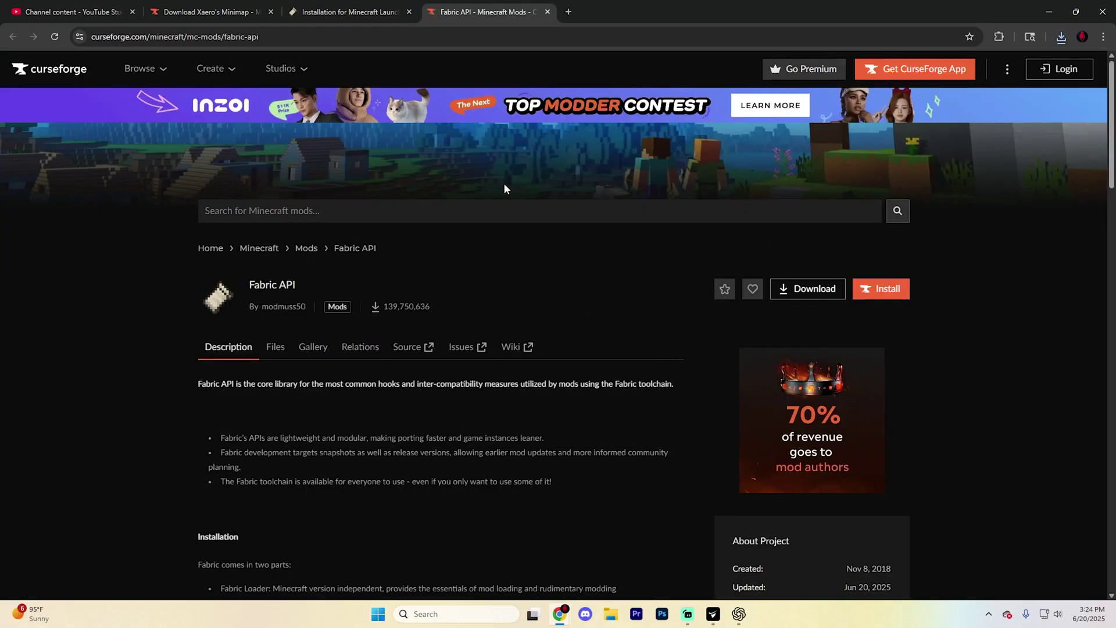
Step: Show the Fabric API file list and bring up the download options for [1.21.6] Fabric API 0.127.1+1.21.6
drag(250, 284, 301, 286)
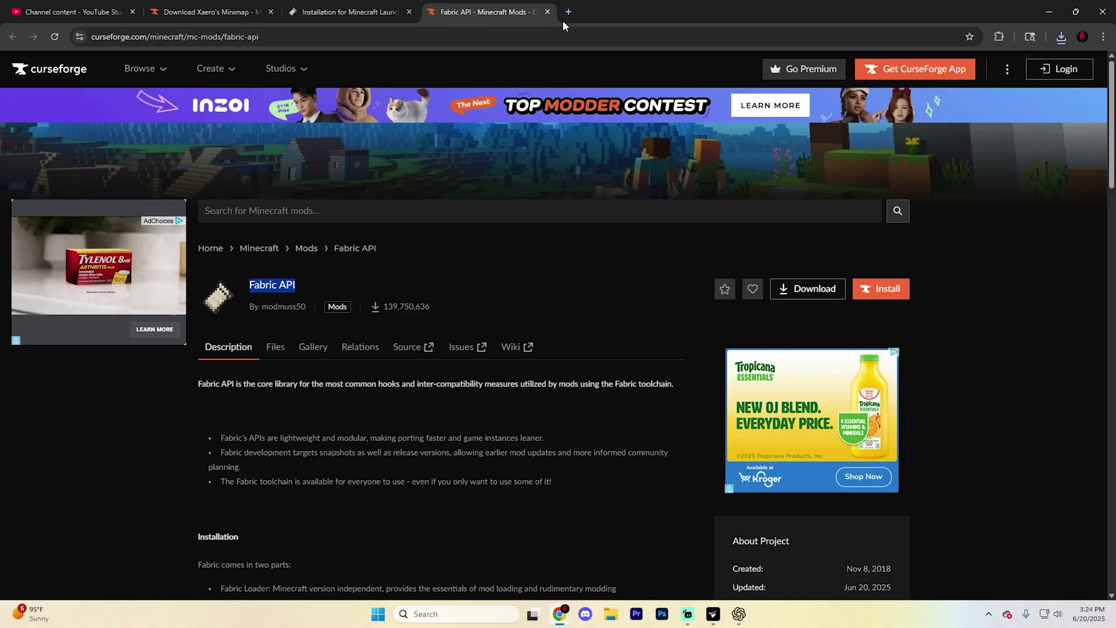
click(276, 347)
scroll(442, 314, down, 3)
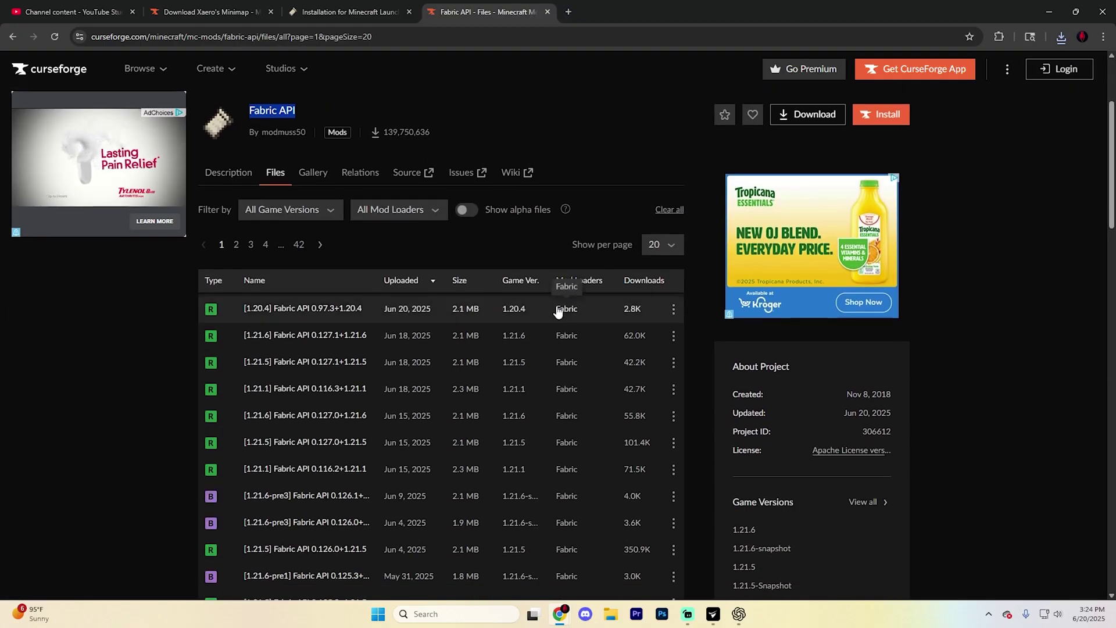
scroll(523, 302, down, 2)
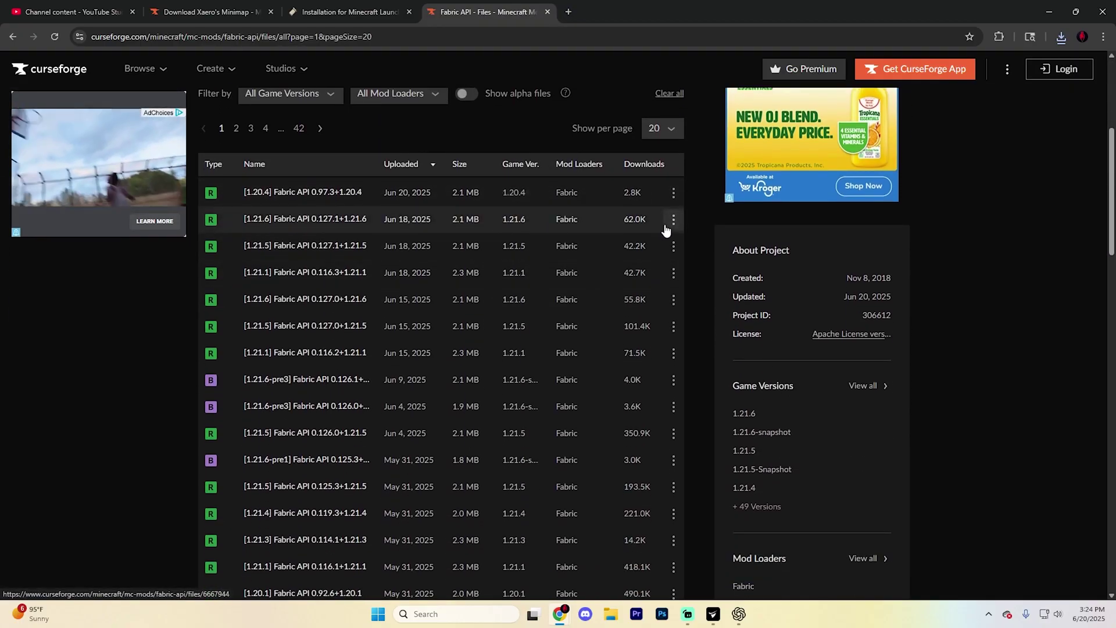
click(673, 221)
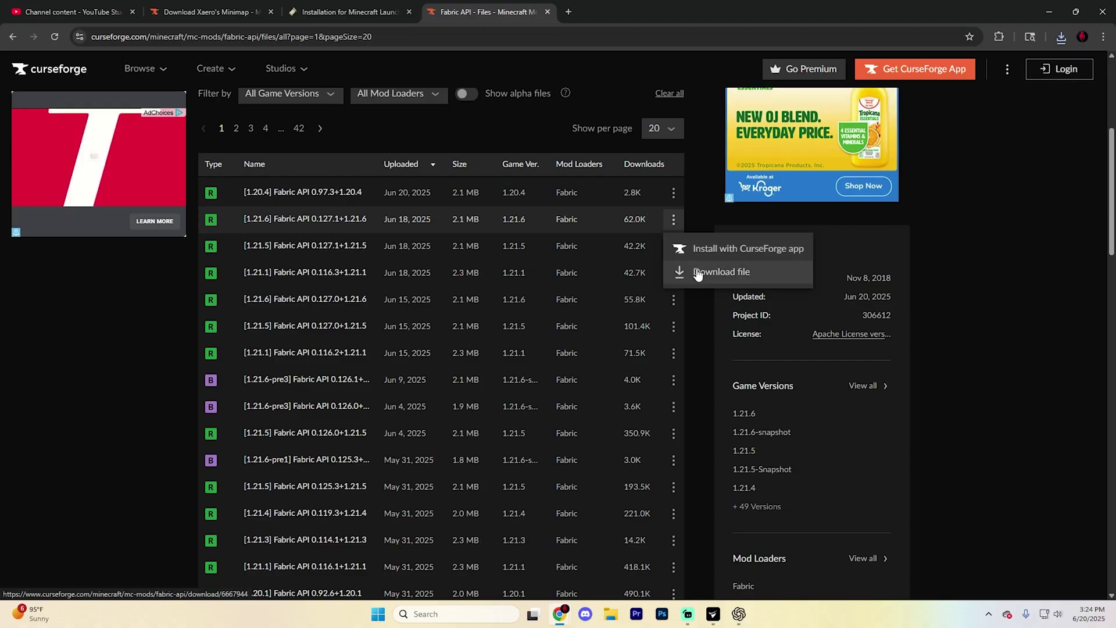
Step: Switch to File Explorer and open the Downloads folder
key(super+e)
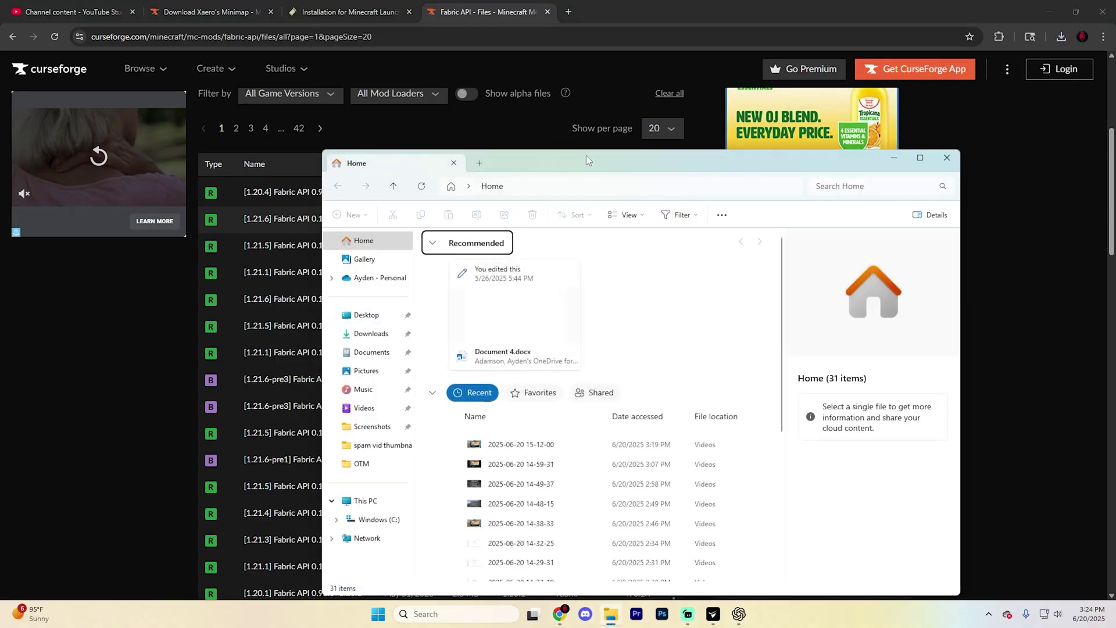
drag(586, 155, 603, 68)
click(384, 242)
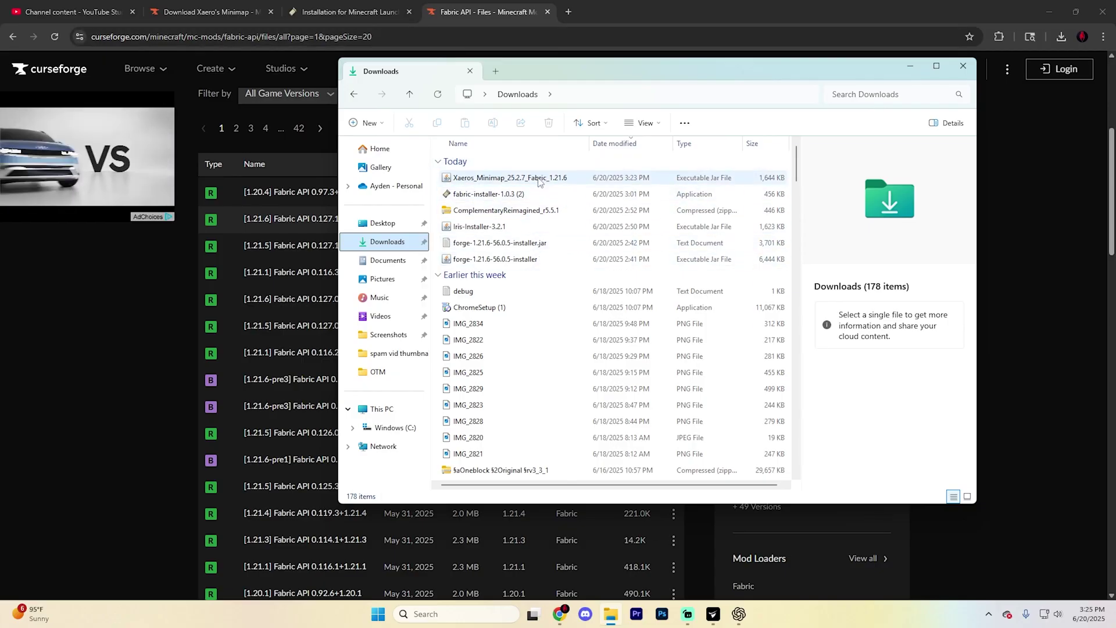
Step: Launch fabric-installer-1.0.3 (2) to view its client installation settings, and close the installer
click(563, 196)
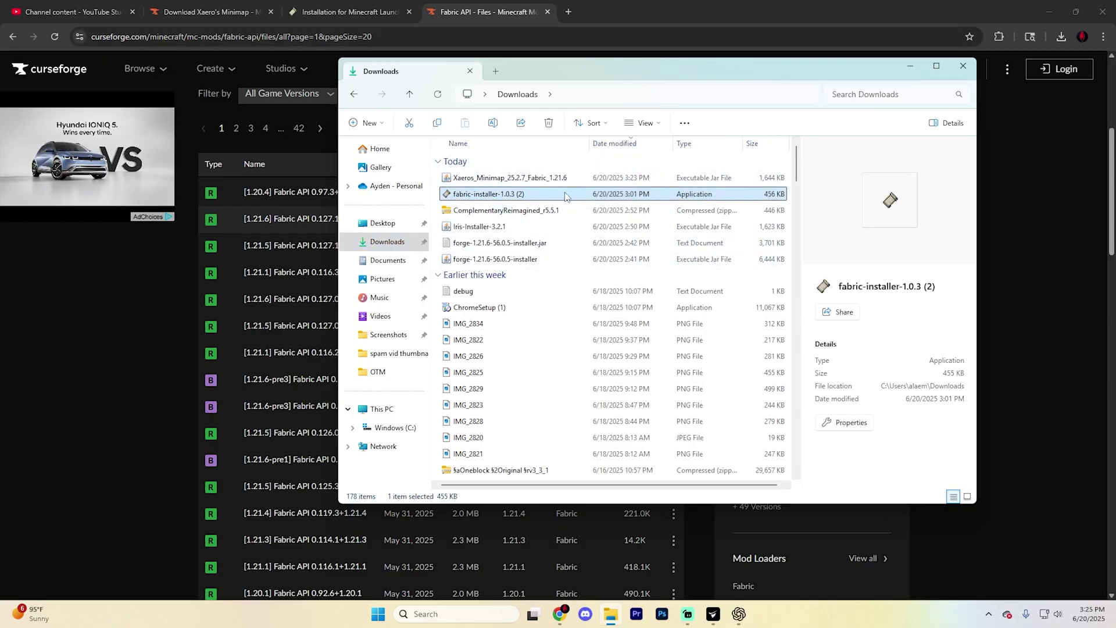
double_click(565, 198)
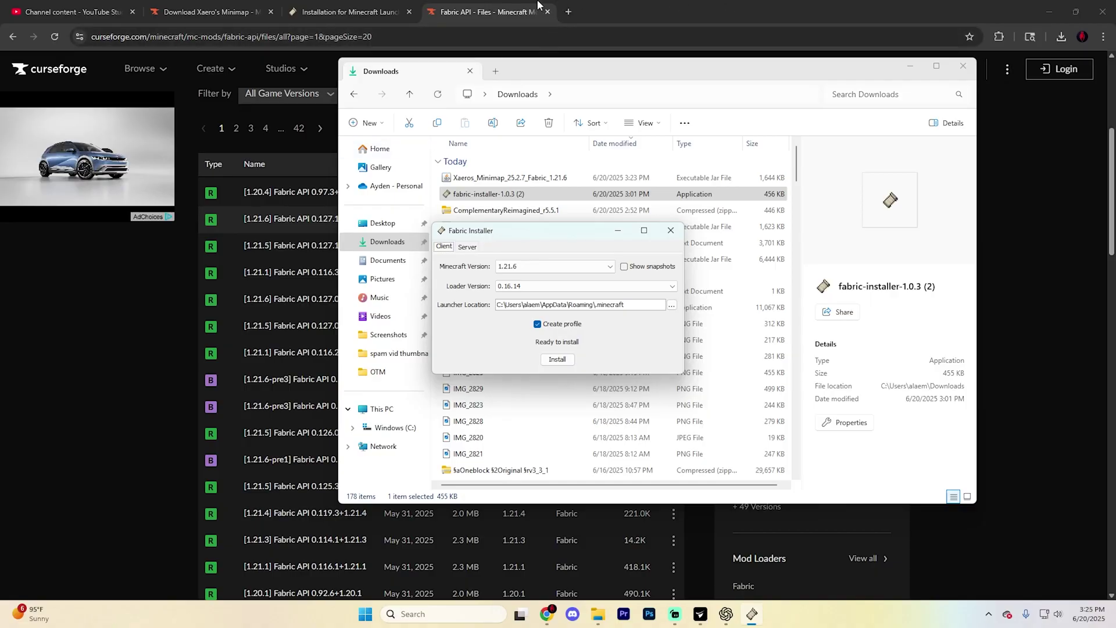
key(alt+F4)
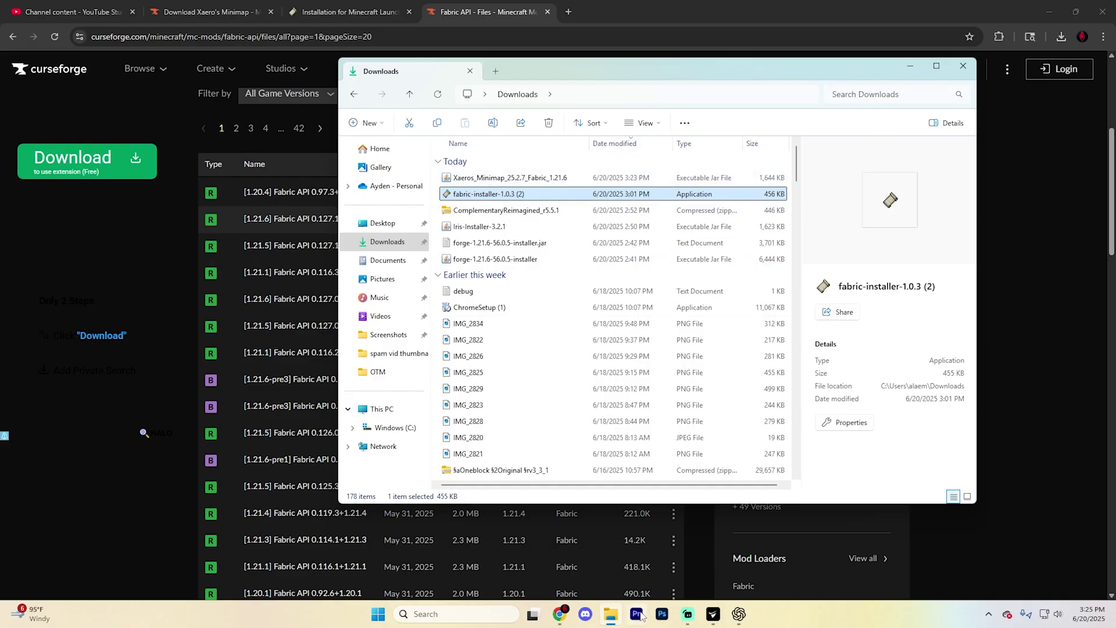
Step: Open Minecraft Launcher and select the fabric-loader-1.21.6 installation for Java Edition
click(451, 620)
click(466, 214)
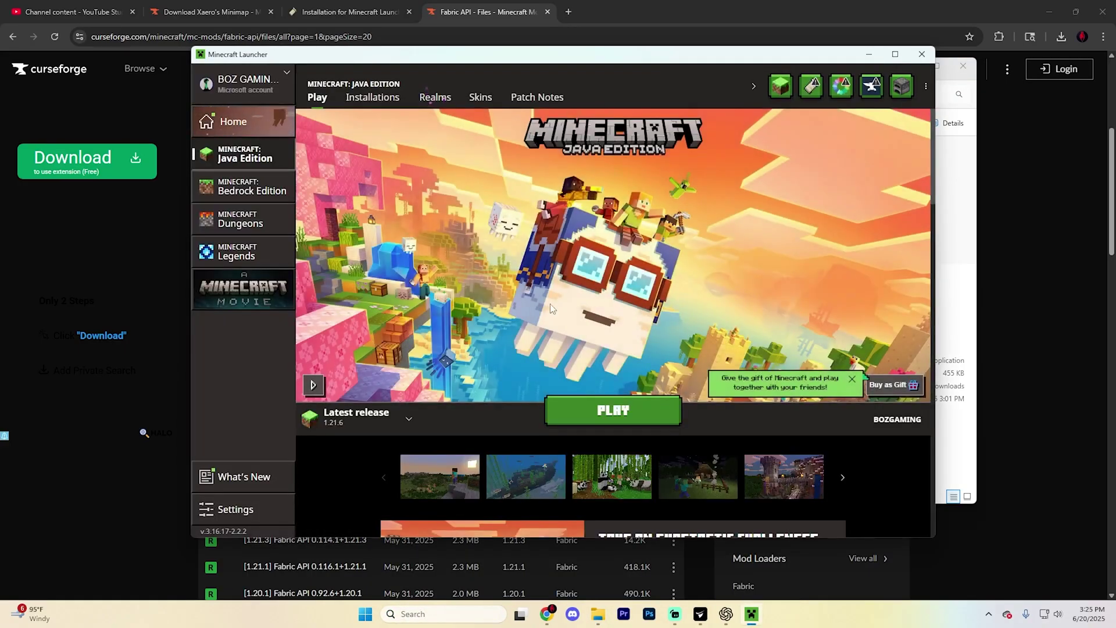
click(393, 428)
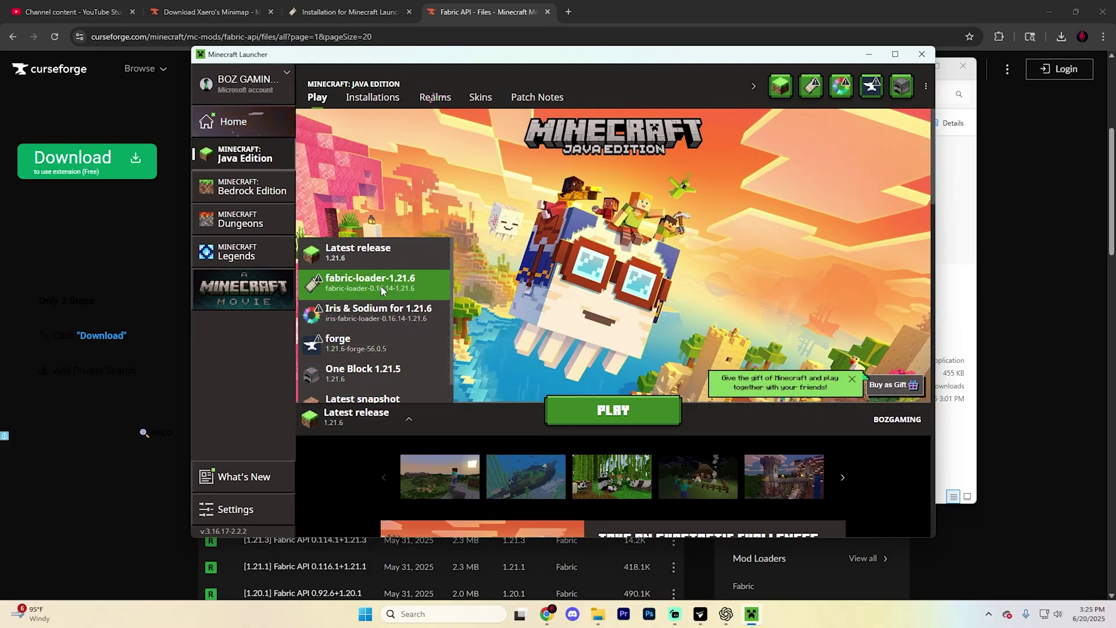
click(356, 285)
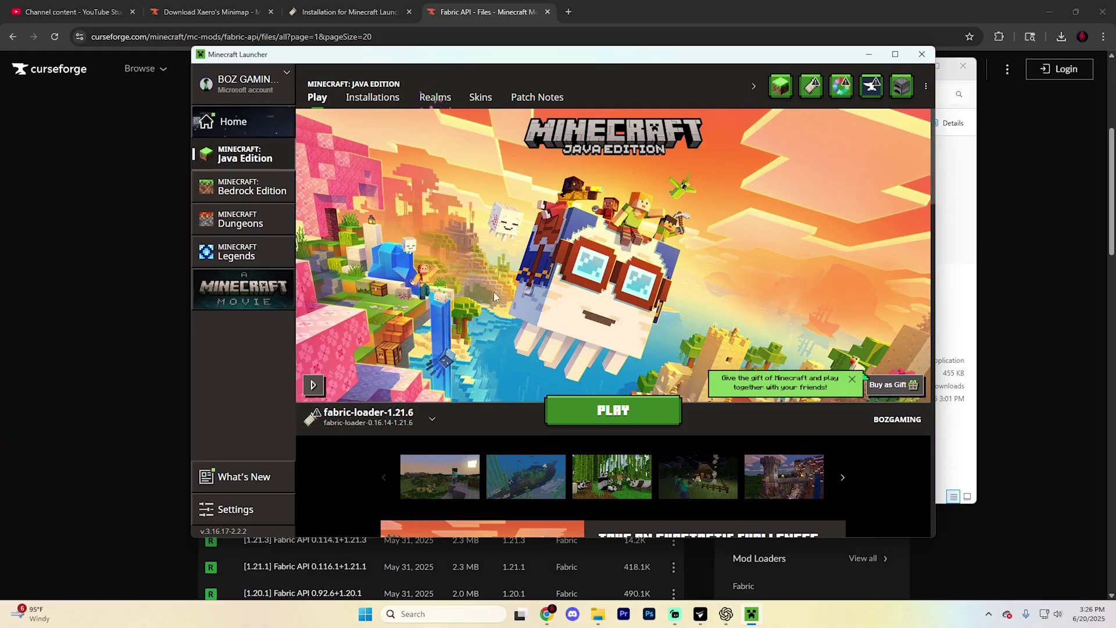
Step: Open the mods folder of the fabric-loader-1.21.6 installation and remove the sodium-fabric-0.6.13+mc1.21.6 file from it
click(383, 100)
mouse_move(543, 219)
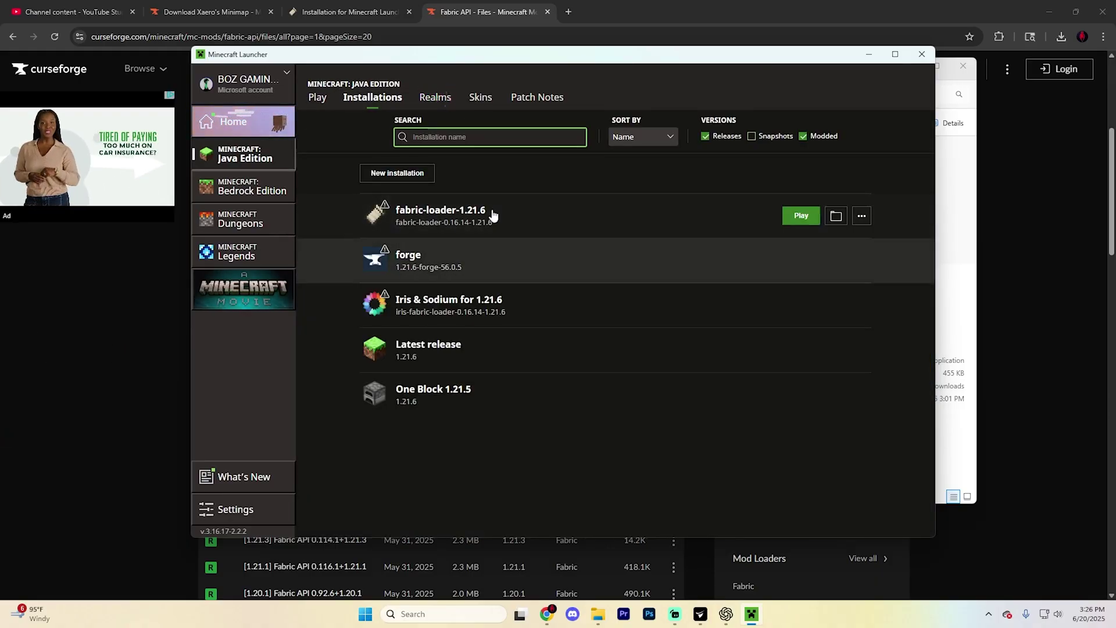
click(836, 217)
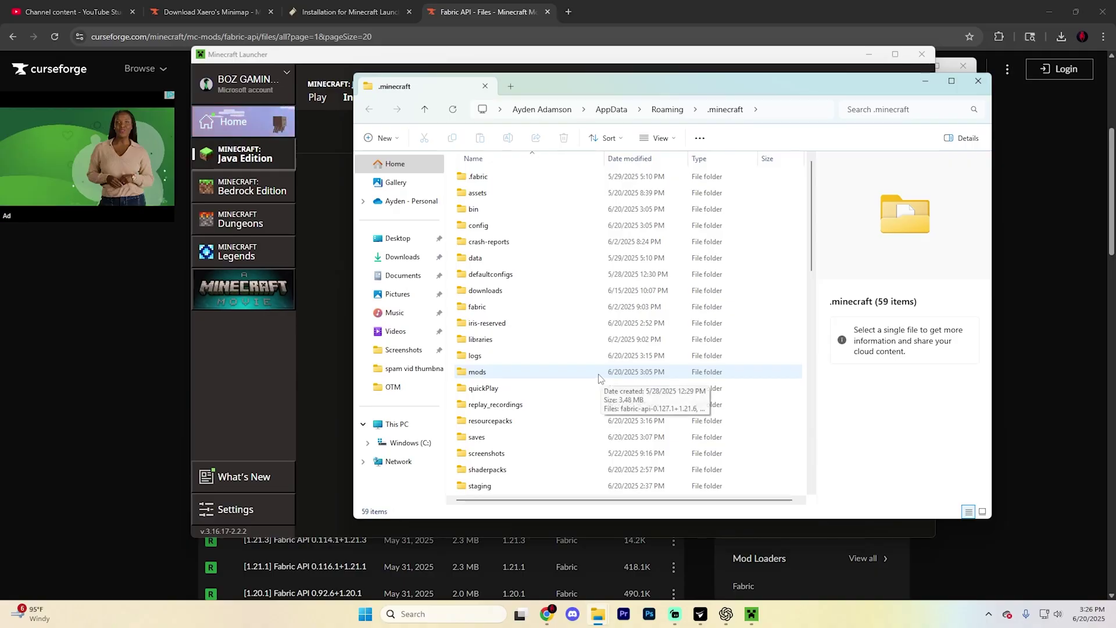
double_click(516, 372)
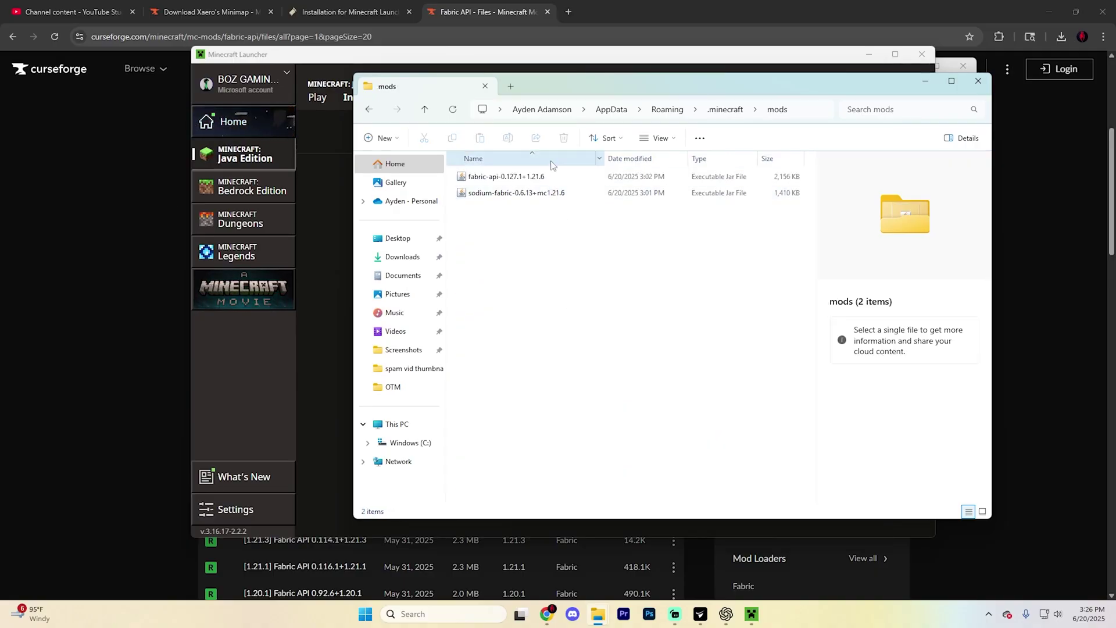
click(598, 176)
drag(608, 89, 436, 90)
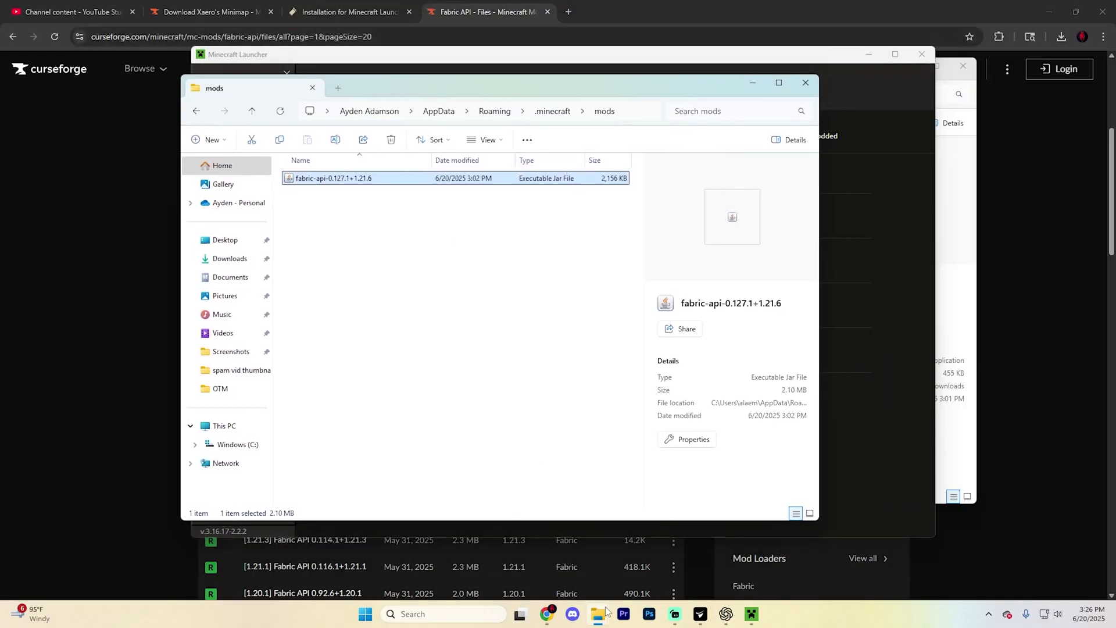
Step: Place the Downloads window beside the mods folder and move Xaeros_Minimap_25.2.7_Fabric_1.21.6 into mods
mouse_move(601, 618)
click(575, 567)
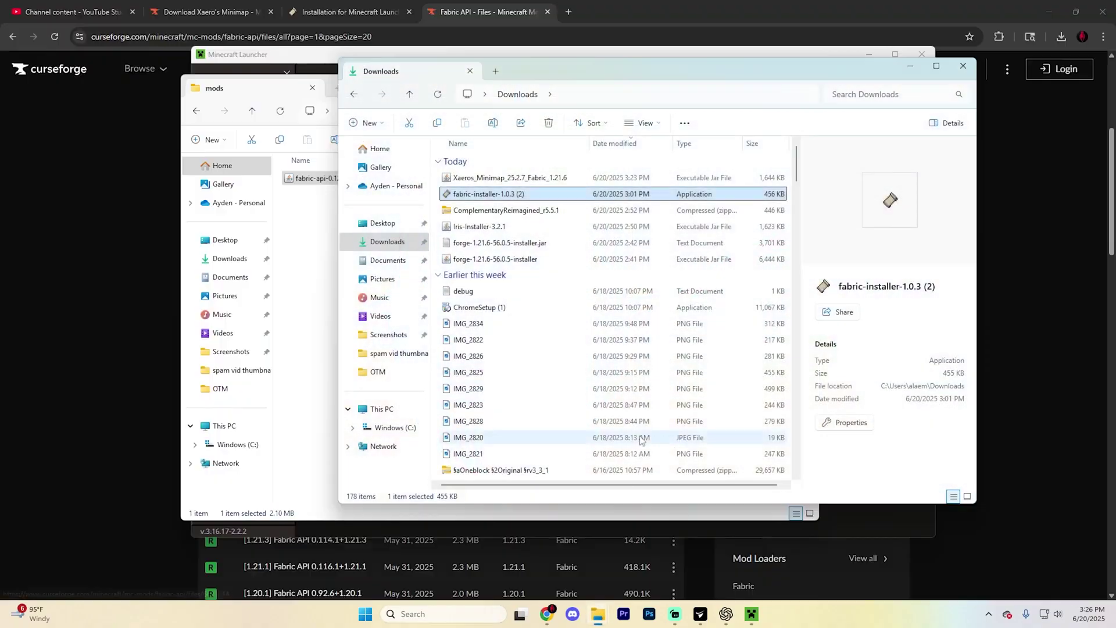
drag(674, 73, 826, 139)
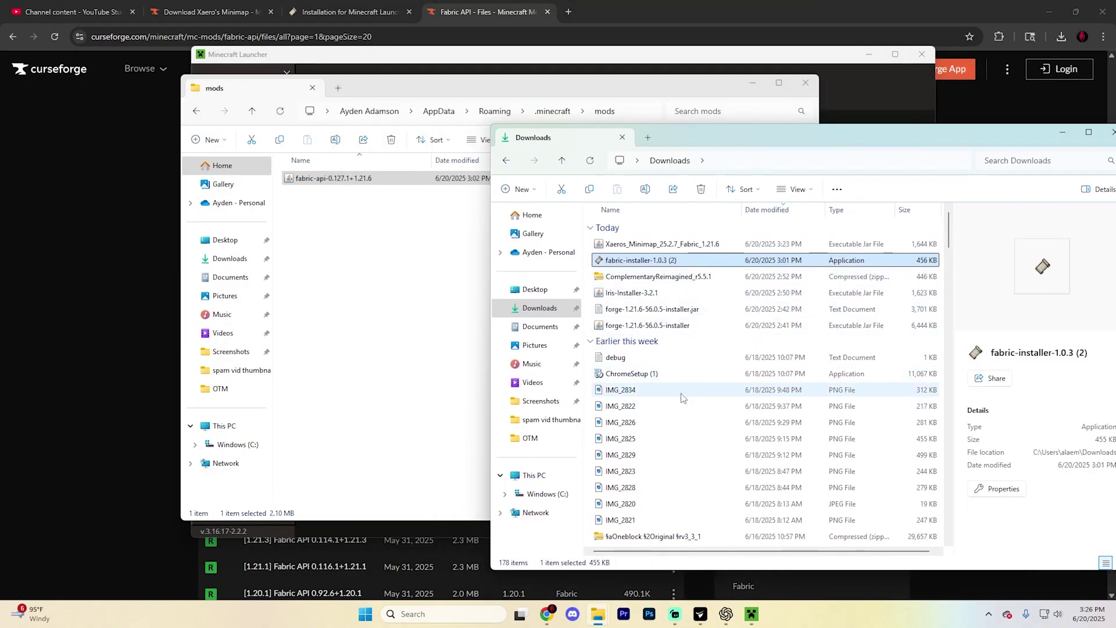
drag(318, 178, 409, 202)
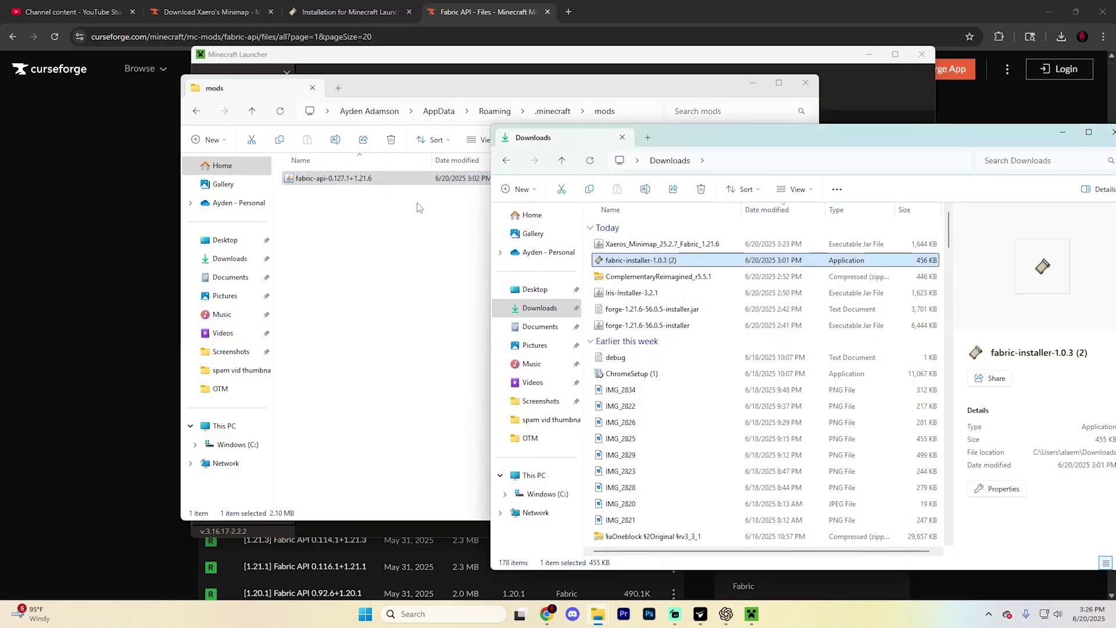
drag(660, 244, 377, 222)
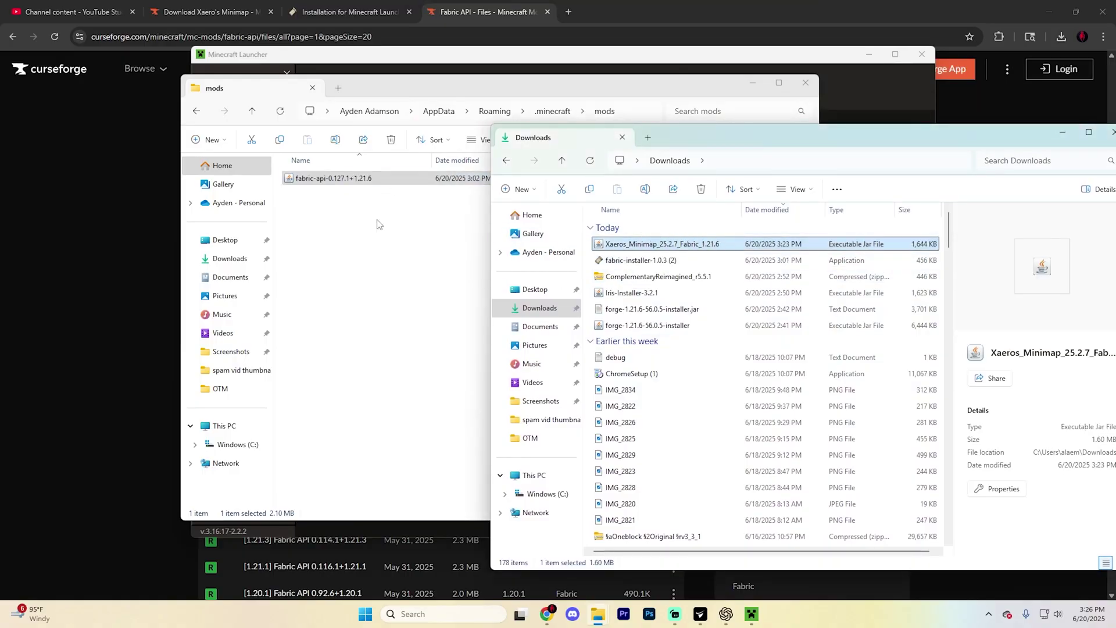
drag(463, 289, 378, 201)
Step: Close the Downloads and mods folder windows to return to the launcher
click(1000, 134)
drag(1000, 134, 759, 134)
click(936, 133)
click(803, 82)
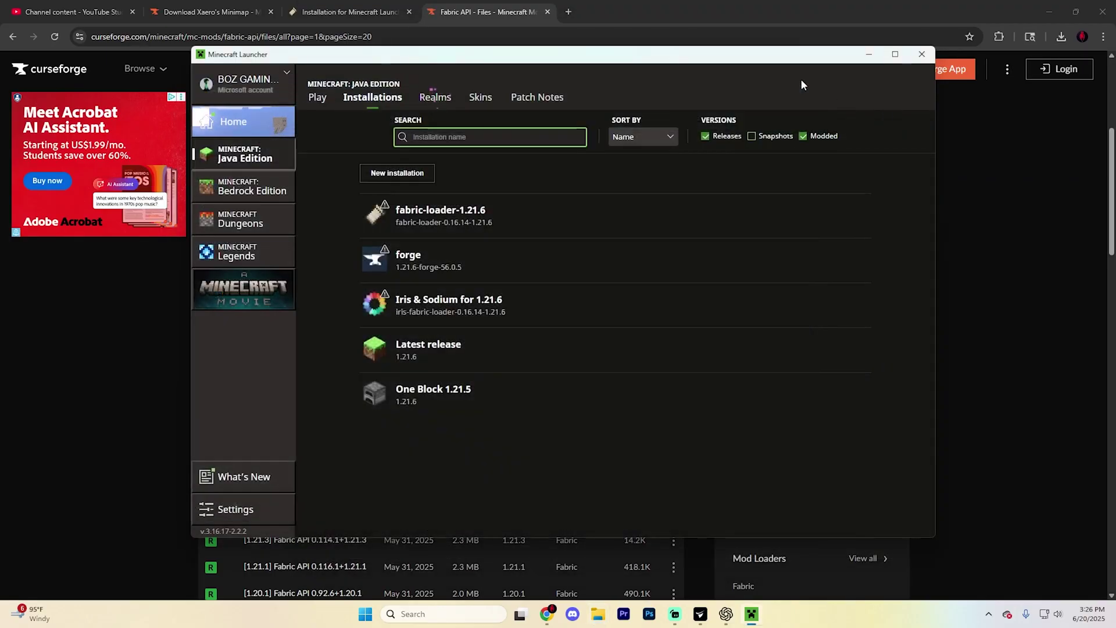
Step: Start Minecraft with the fabric-loader-1.21.6 installation and open the singleplayer world list
click(320, 100)
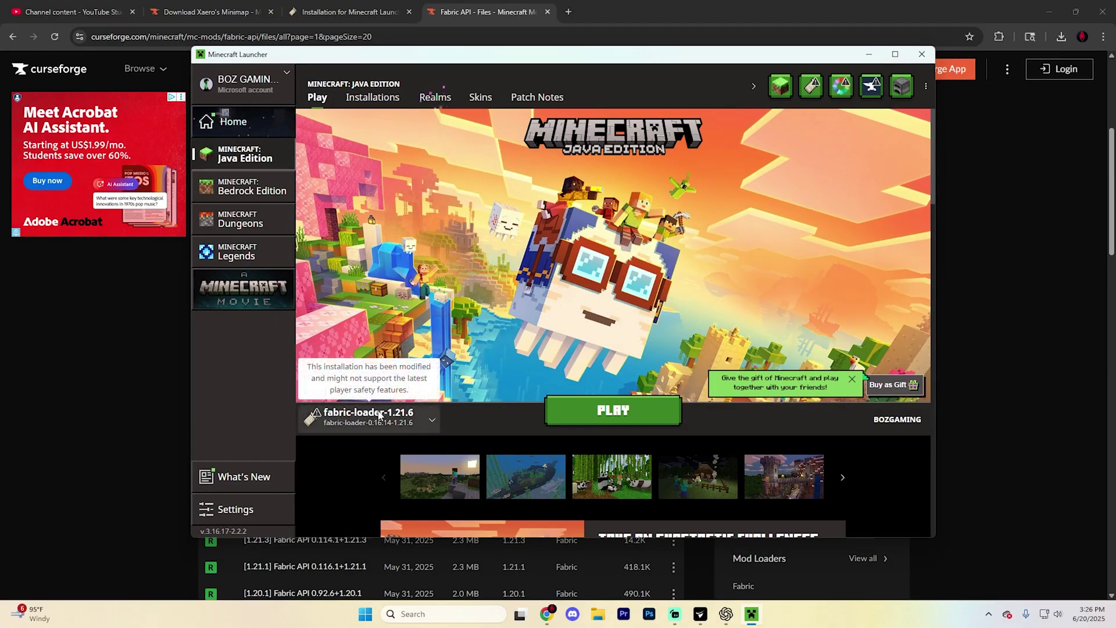
click(627, 413)
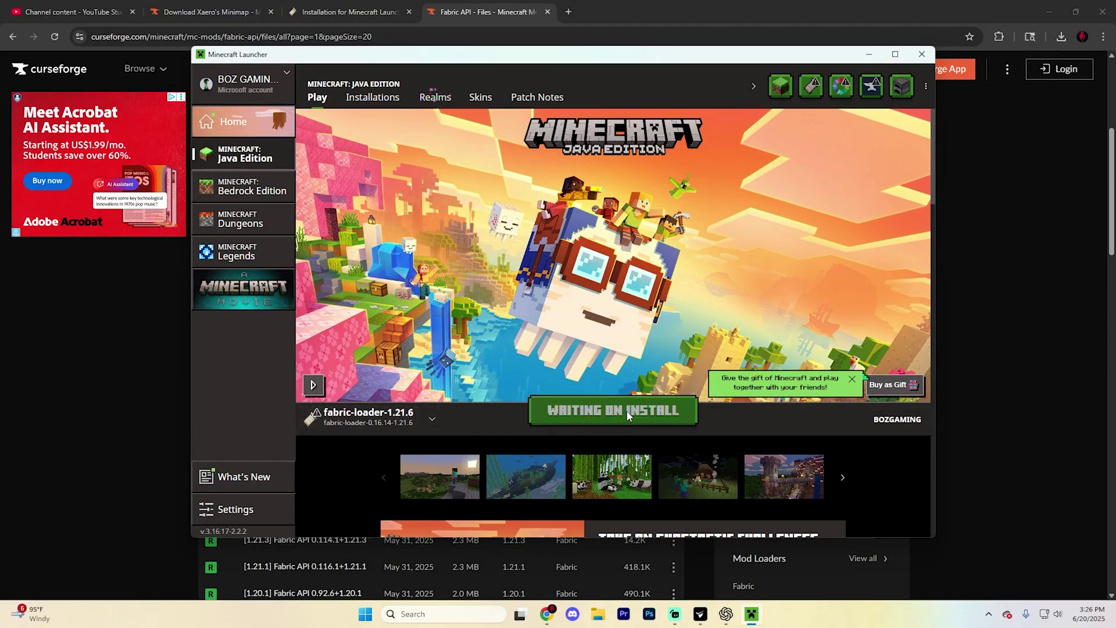
click(593, 311)
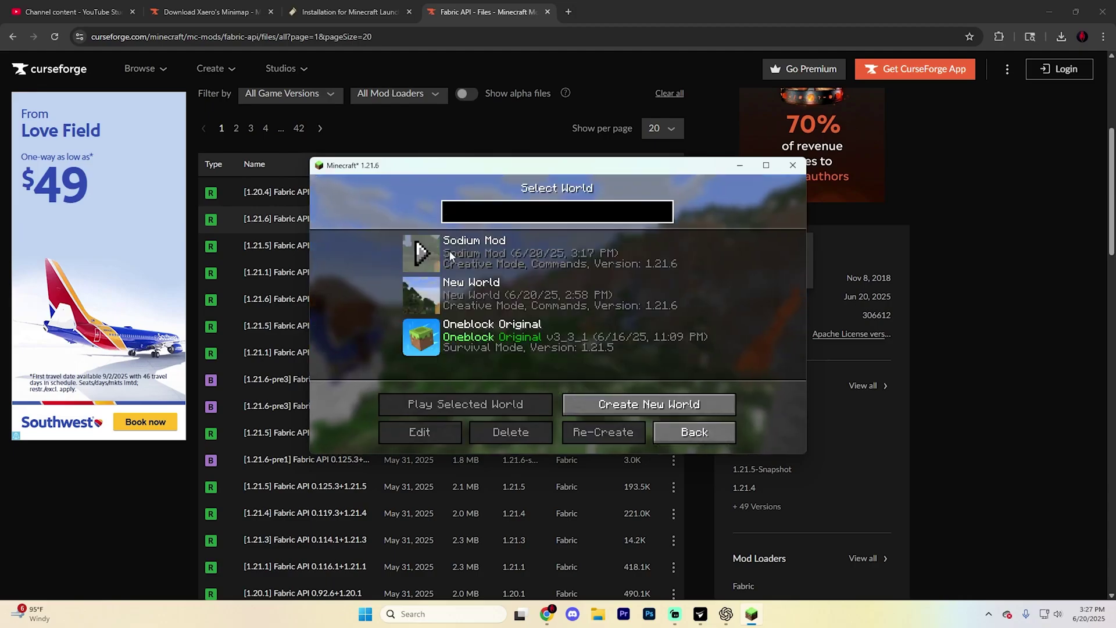
Step: Load the Sodium Mod world and walk forward through the forest to check that the minimap tracks the movement
click(421, 252)
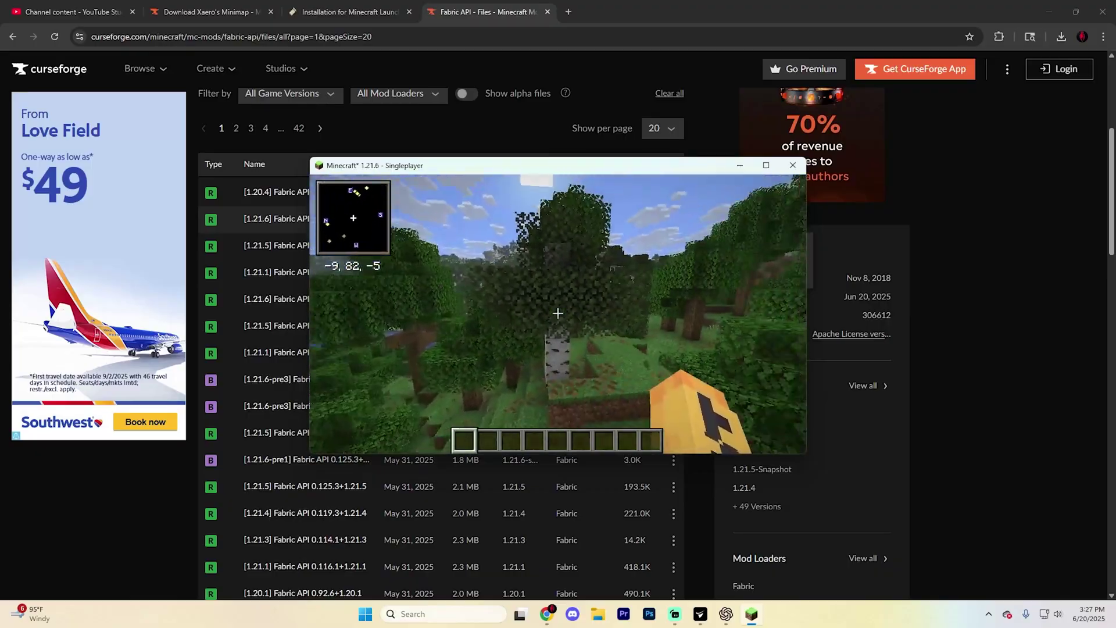
key(w)
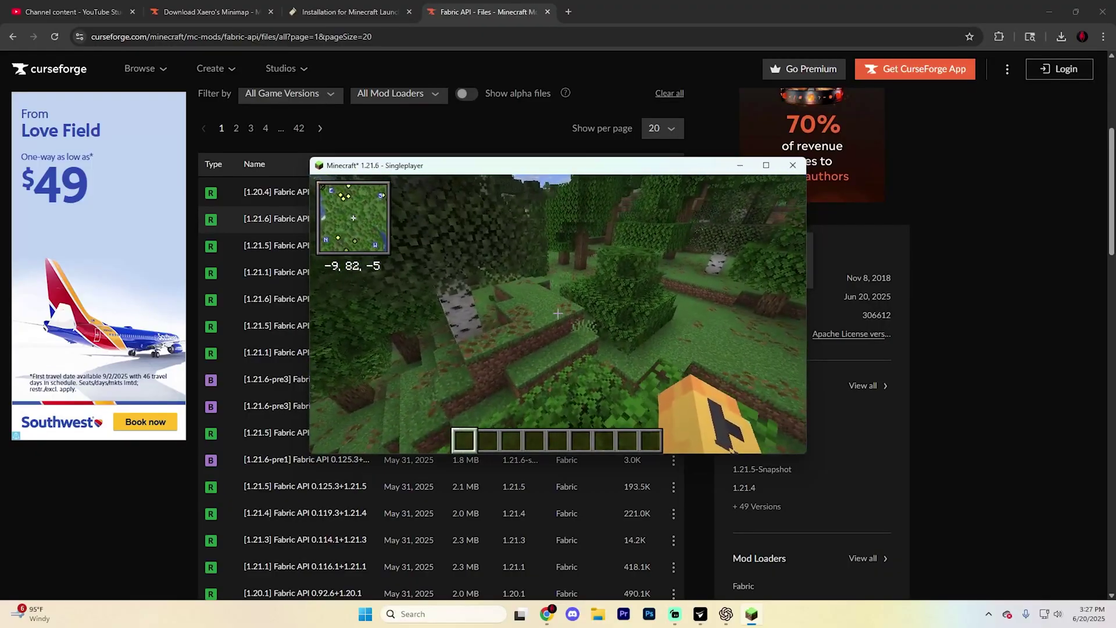
key(w)
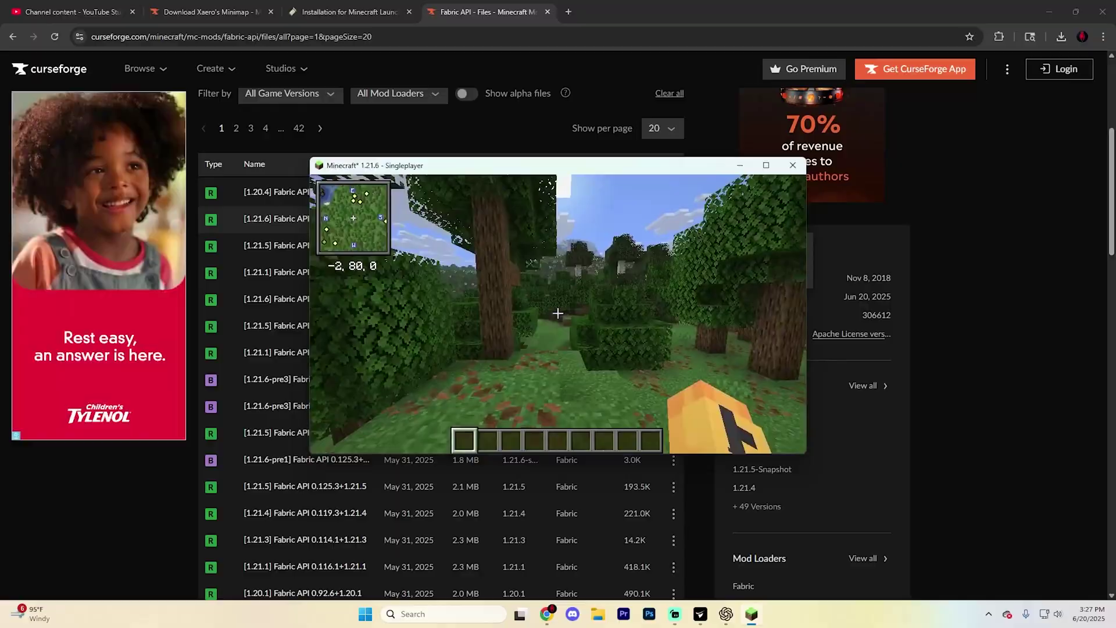
key(w)
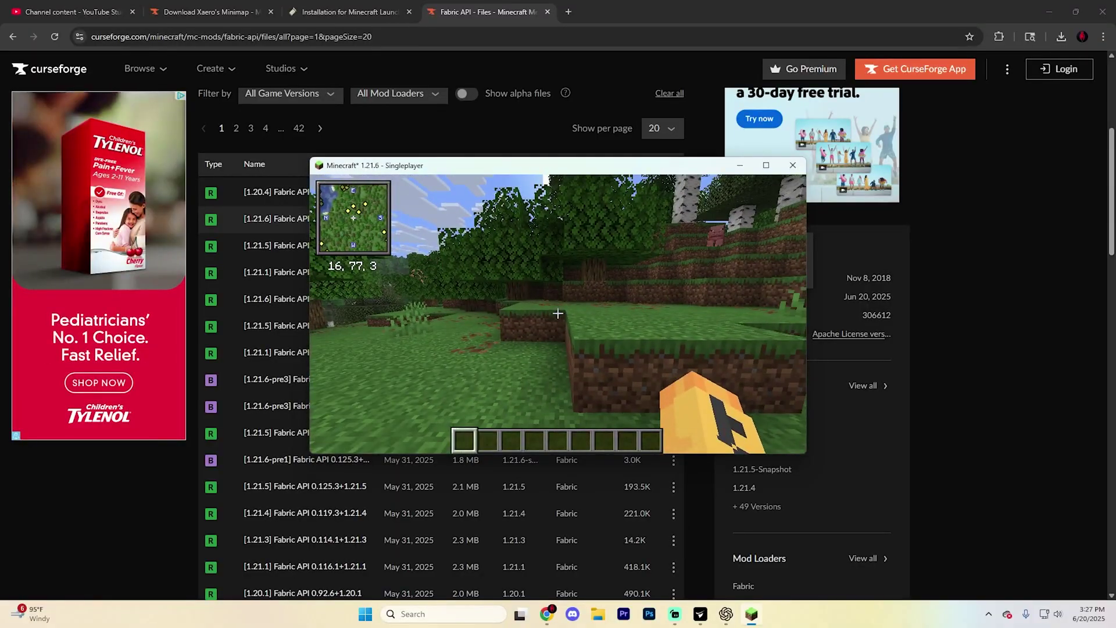
Step: View the Minimap Settings options, then return to the world and walk around to check the minimap
key(y)
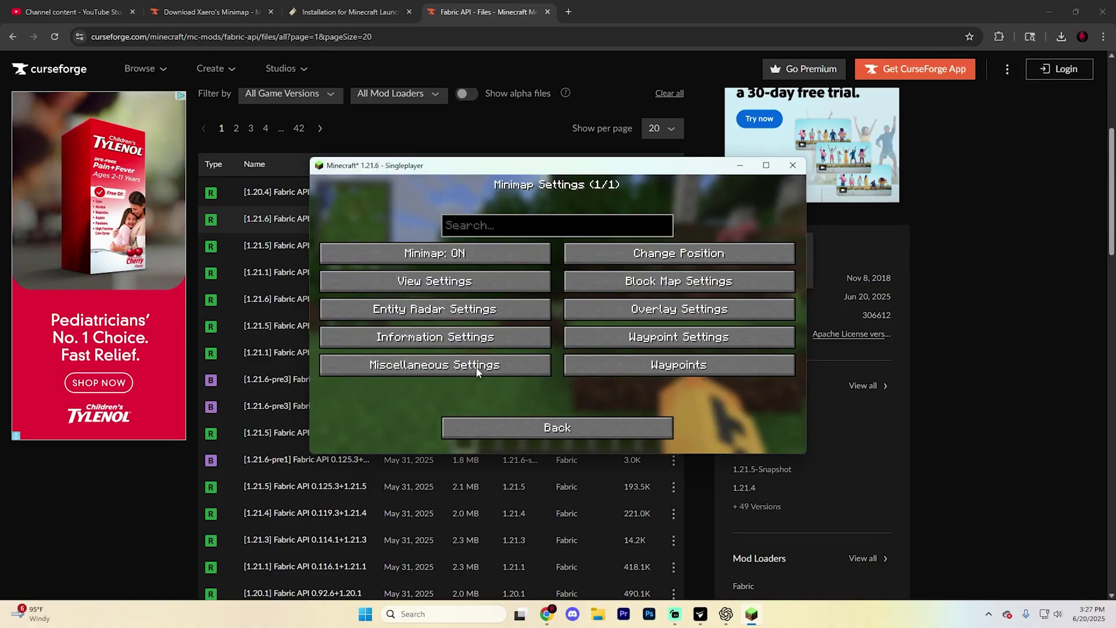
click(536, 423)
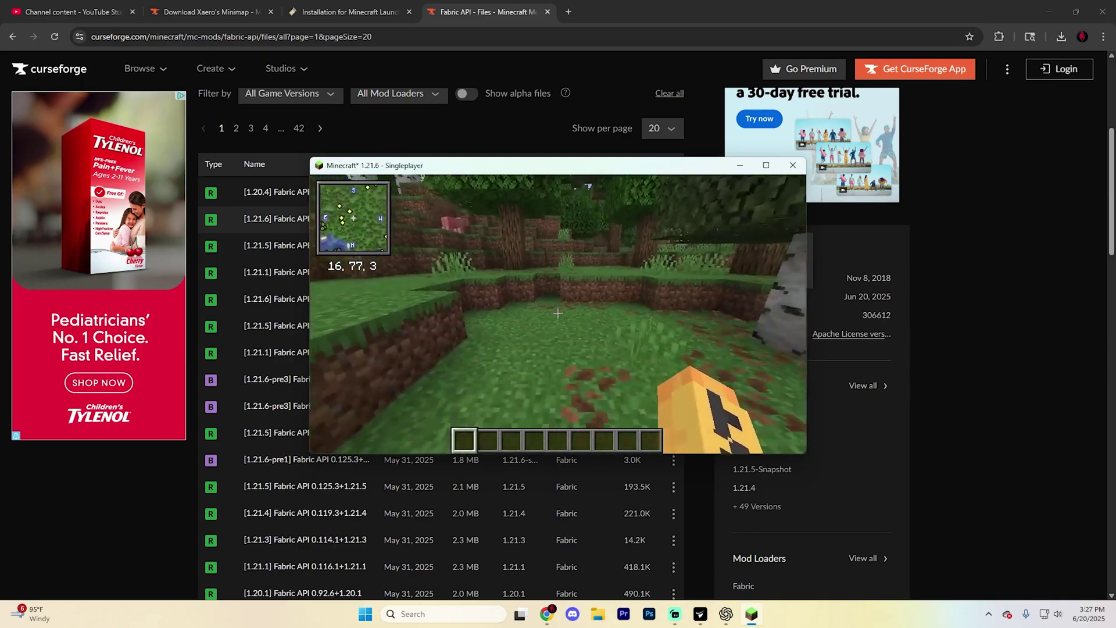
key(w)
key(w)
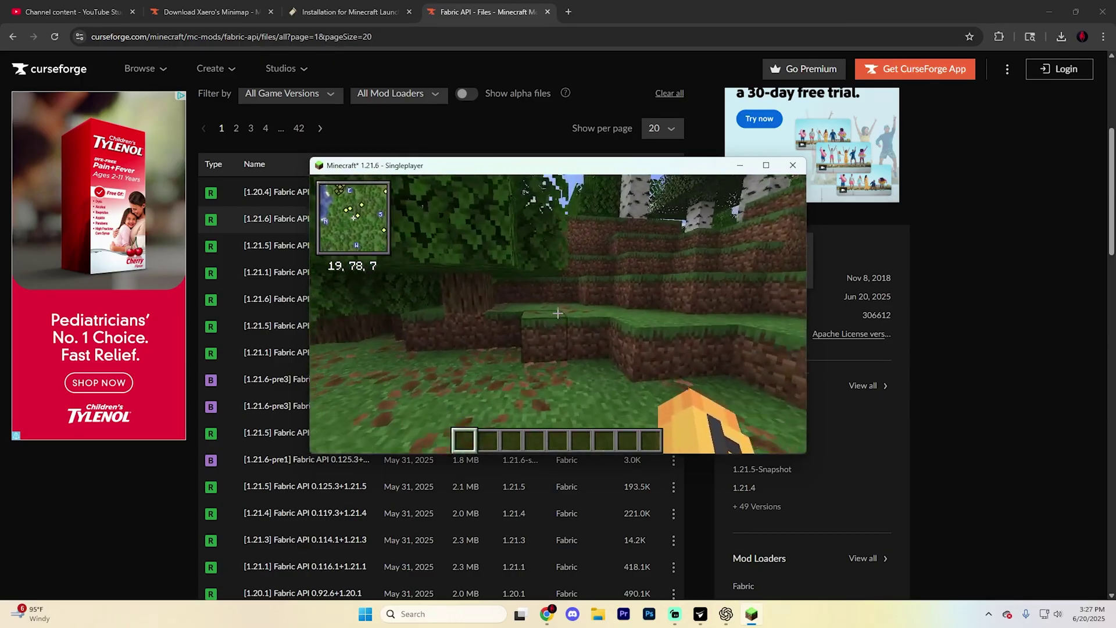
key(w)
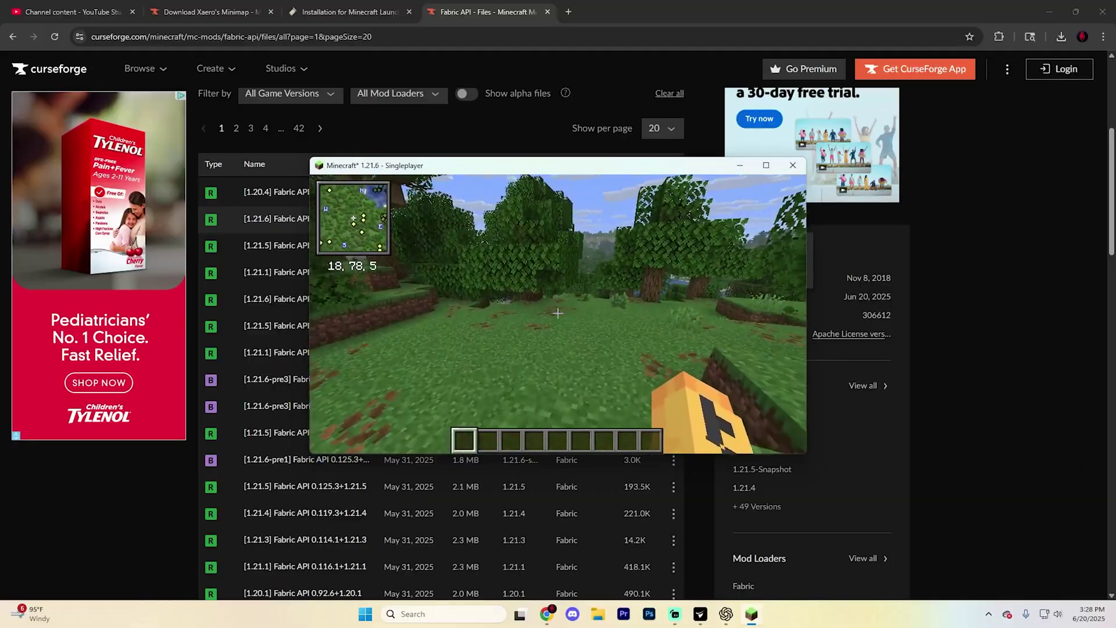